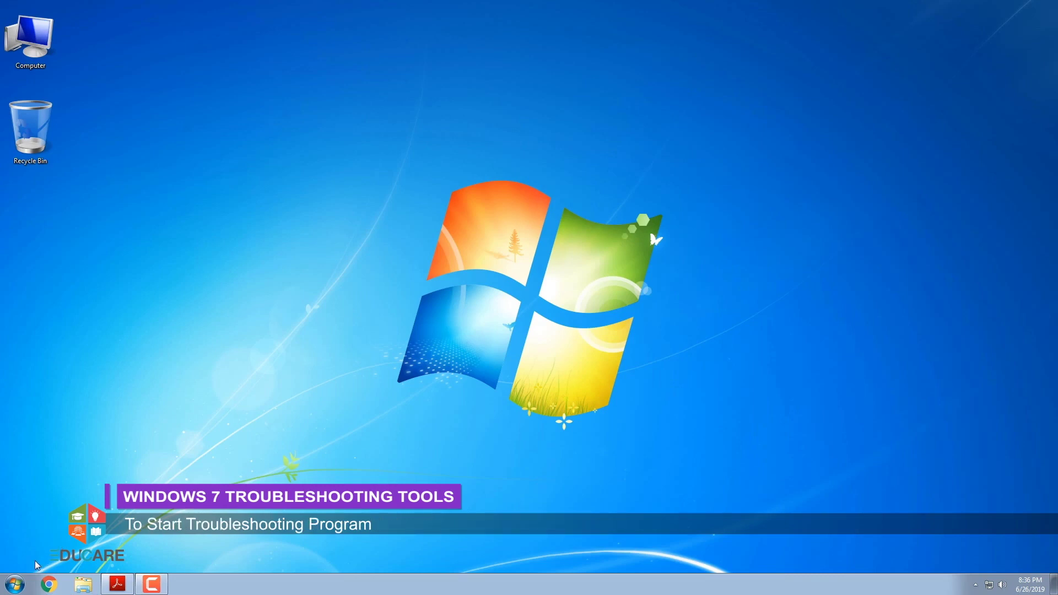
Open the Troubleshooting page from the All Control Panel Items list
click(23, 589)
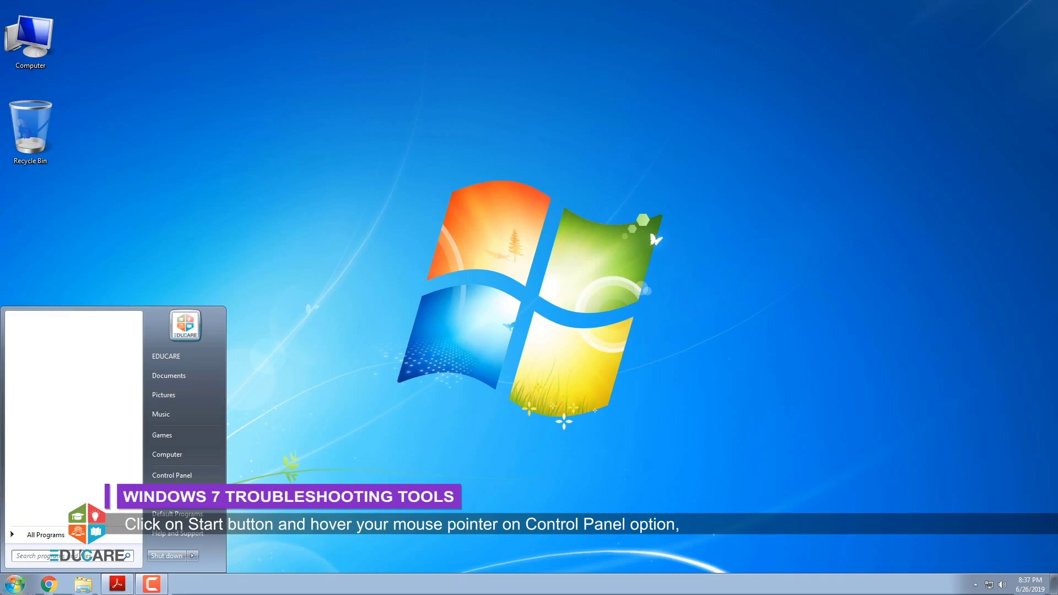
click(168, 477)
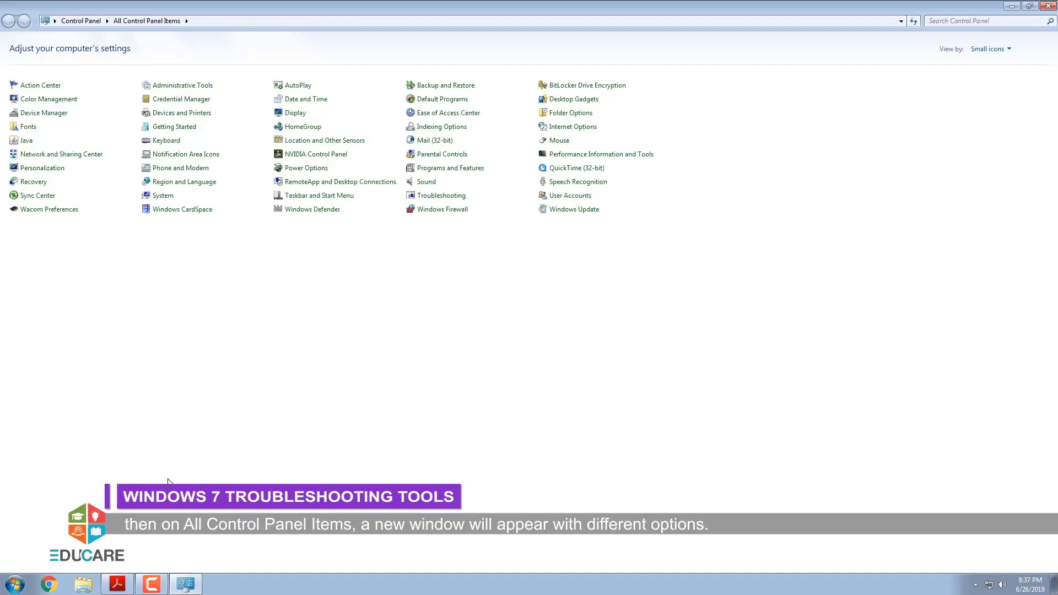
click(449, 199)
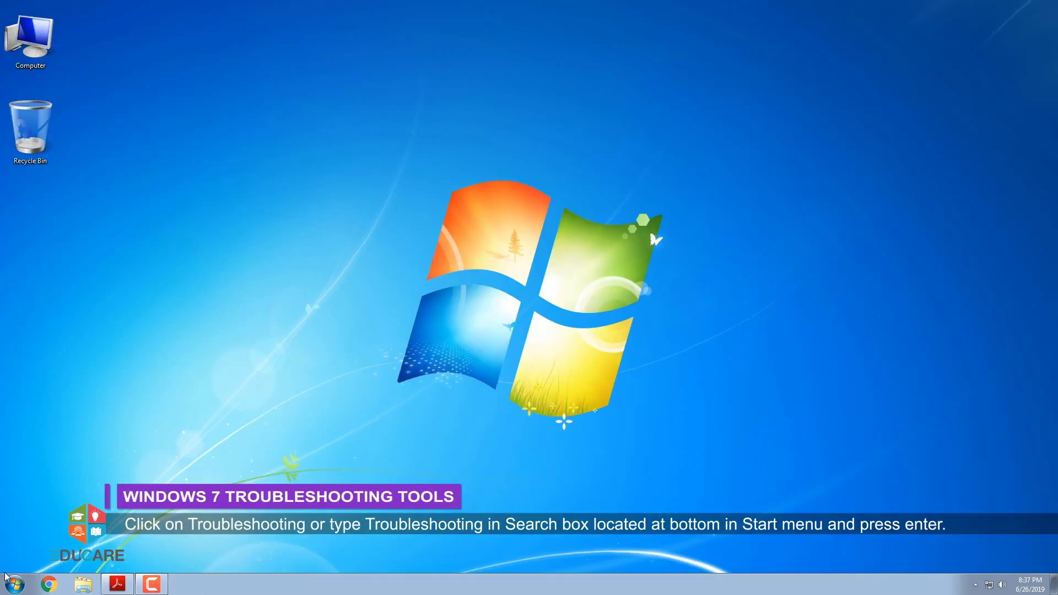
Reach Troubleshooting again by searching 'Troubleshooting' in the Start menu
click(6, 578)
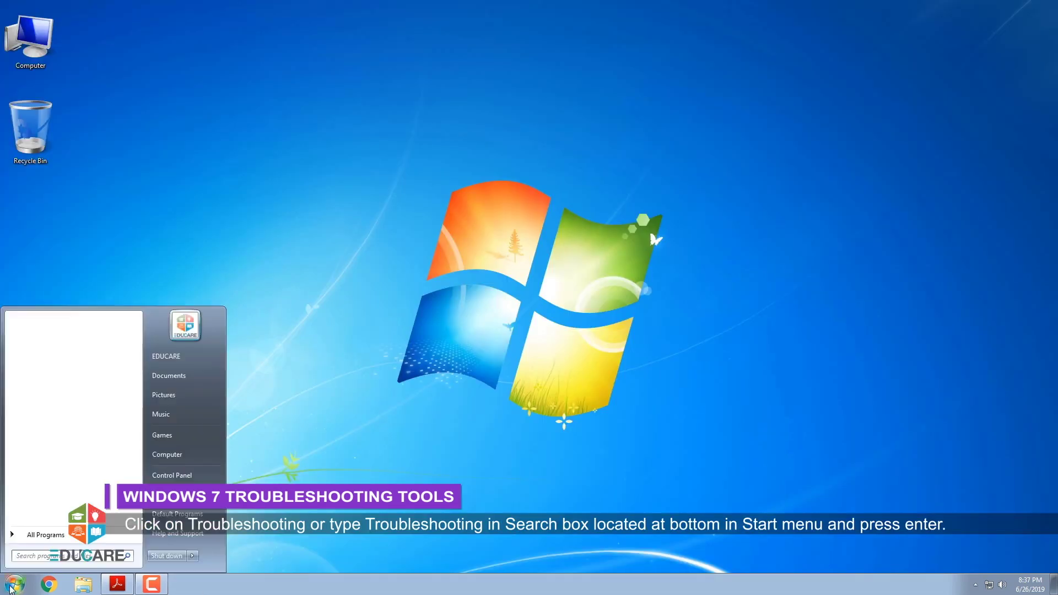
text(Troubleshooting)
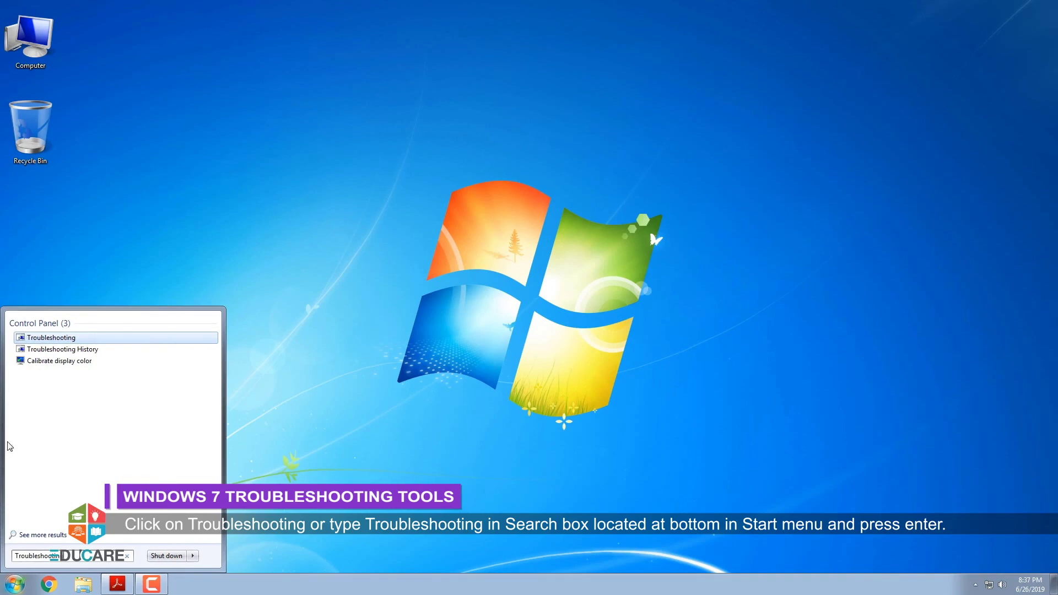
click(51, 338)
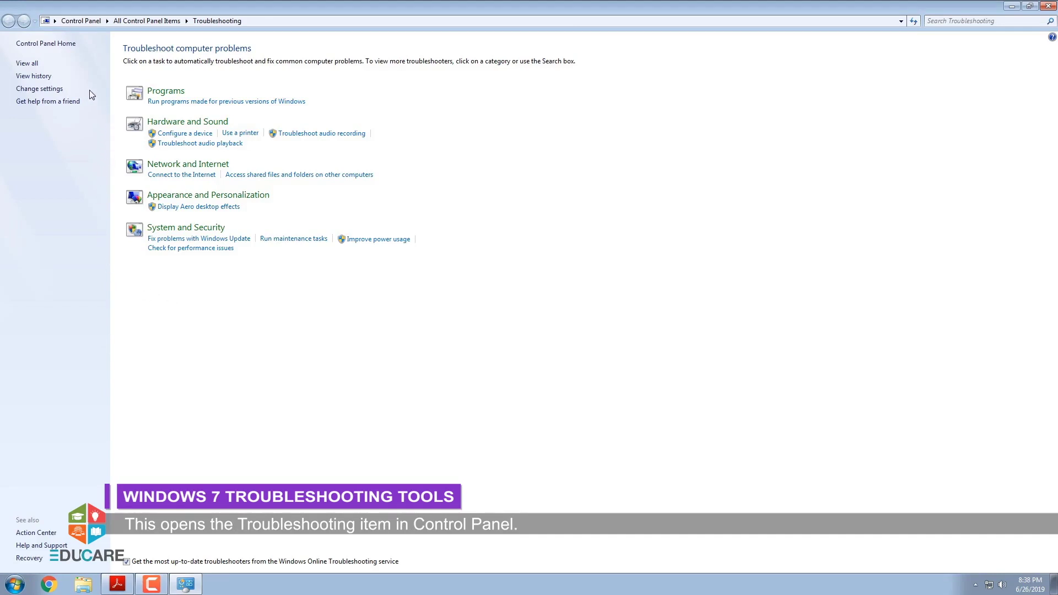
Use View all to list every troubleshooter, from Aero through Windows Update
click(27, 65)
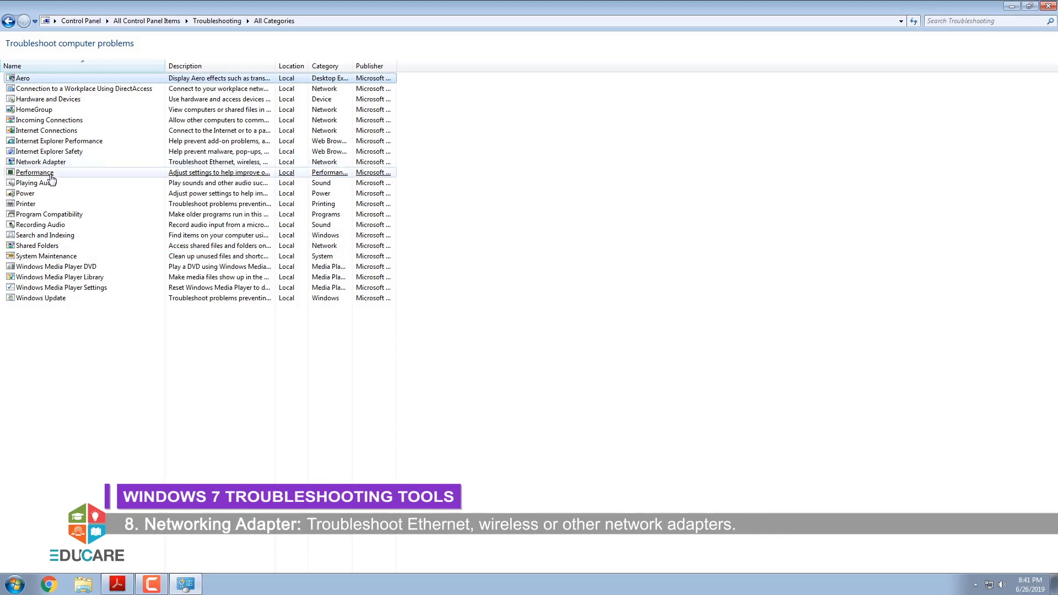
Look over the All Categories troubleshooter list, including System Maintenance and Network Adapter
mouse_move(52, 178)
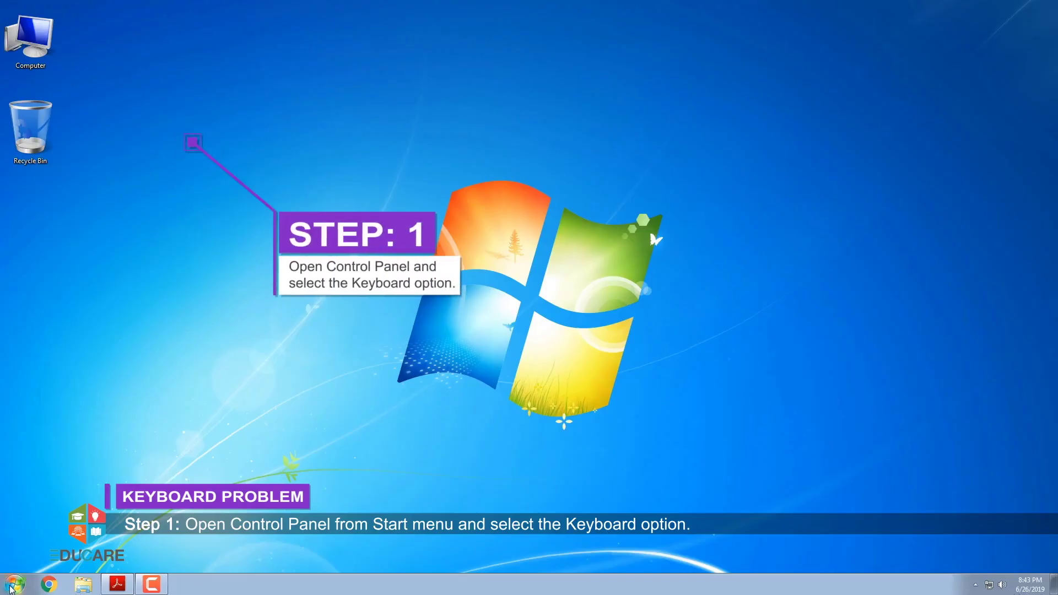
Show the HID Keyboard Device's driver details from Control Panel's Keyboard hardware settings
click(11, 589)
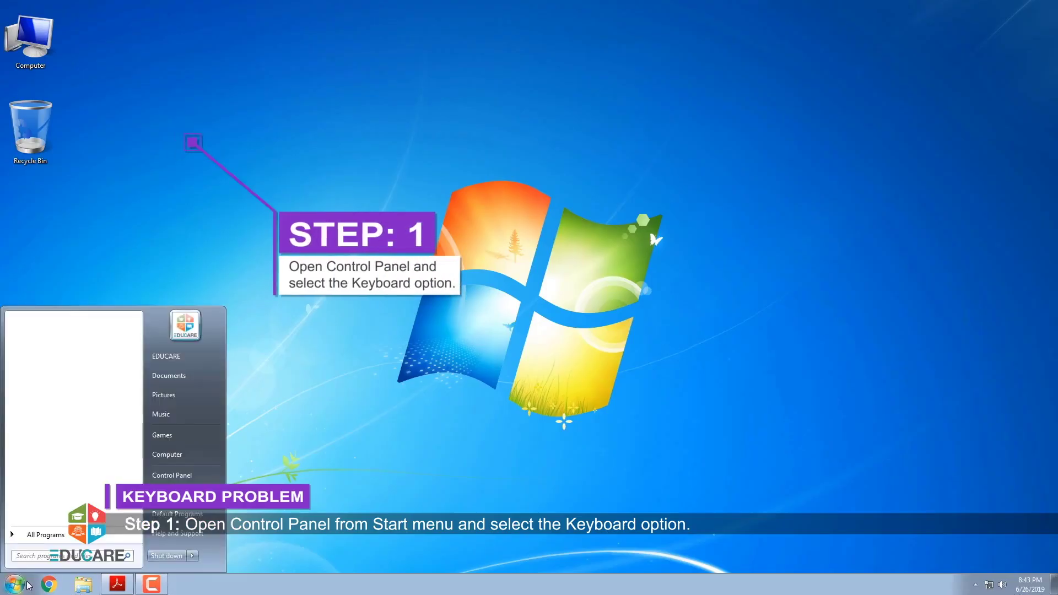
click(180, 476)
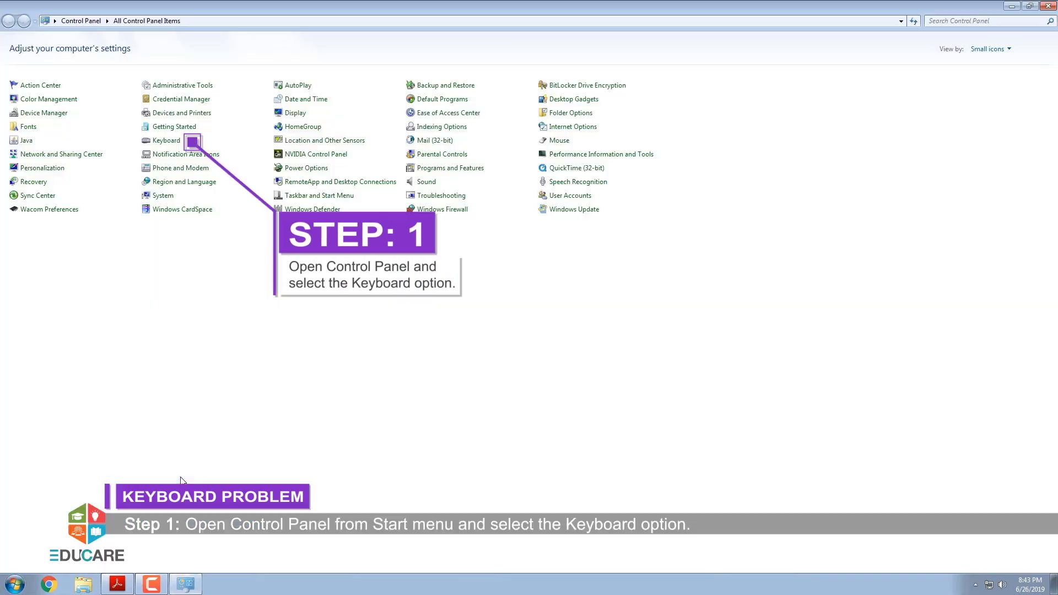
click(177, 143)
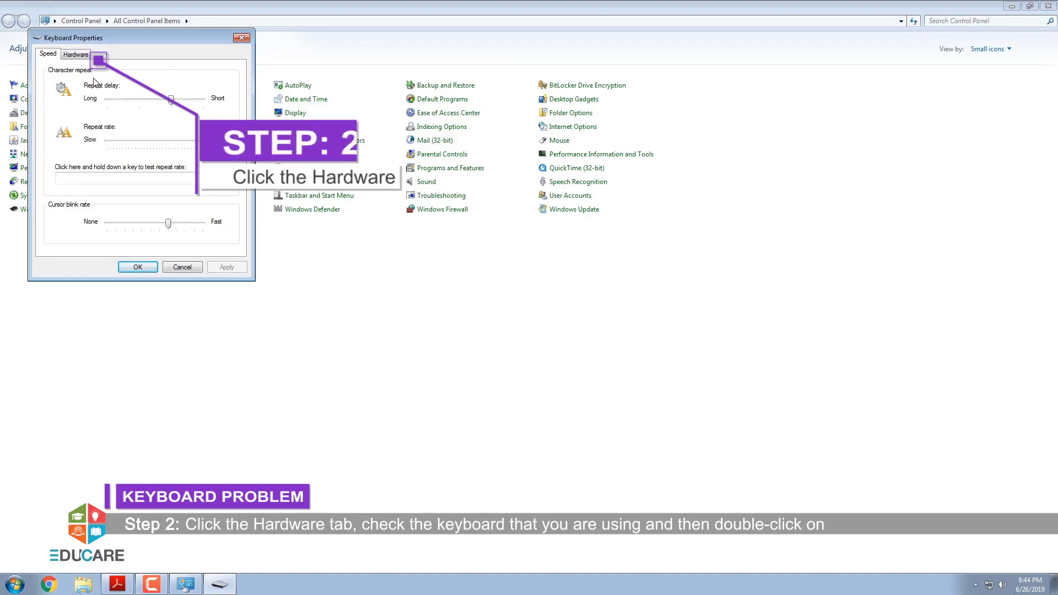
click(86, 58)
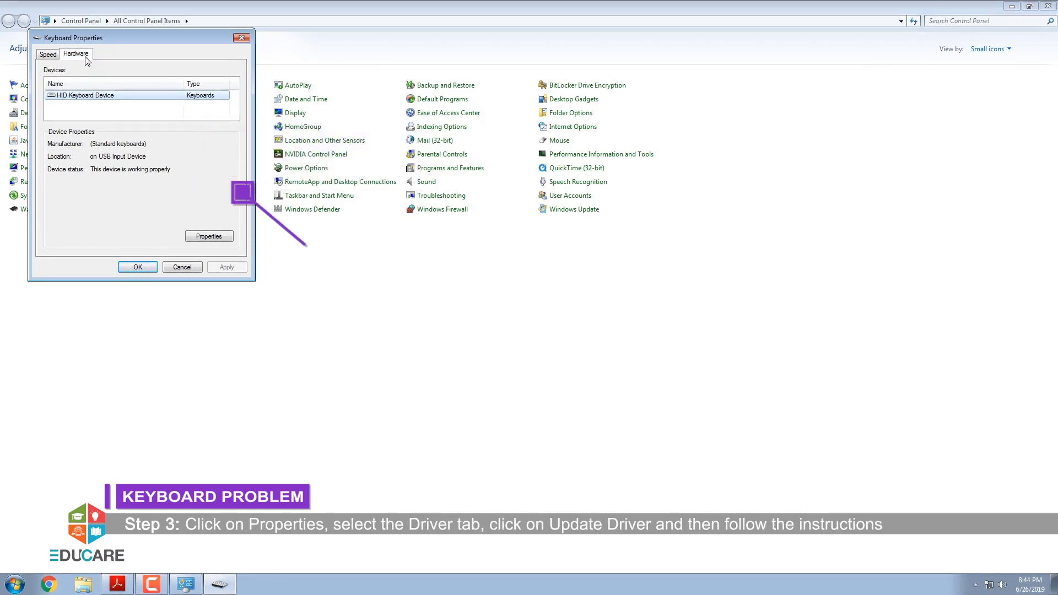
click(209, 236)
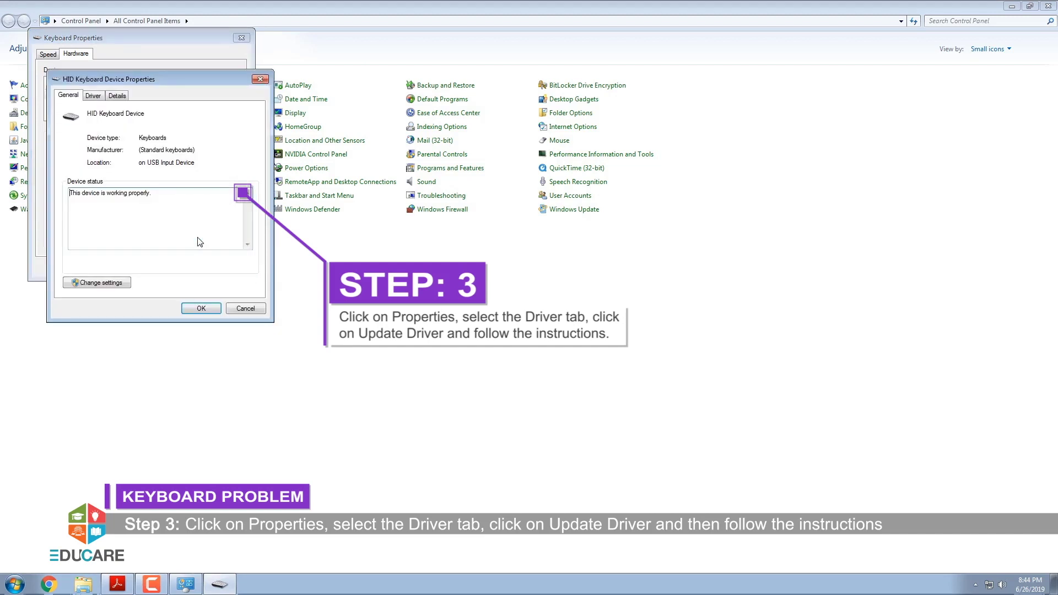
click(99, 98)
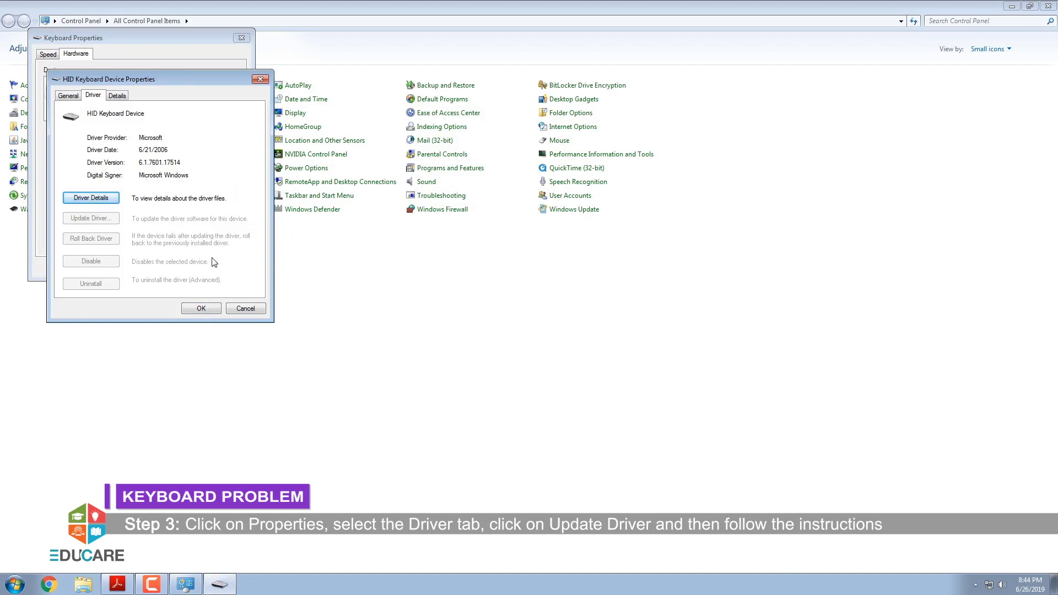
Close the keyboard dialogs and Control Panel, then bring up the Start menu
click(201, 308)
click(151, 271)
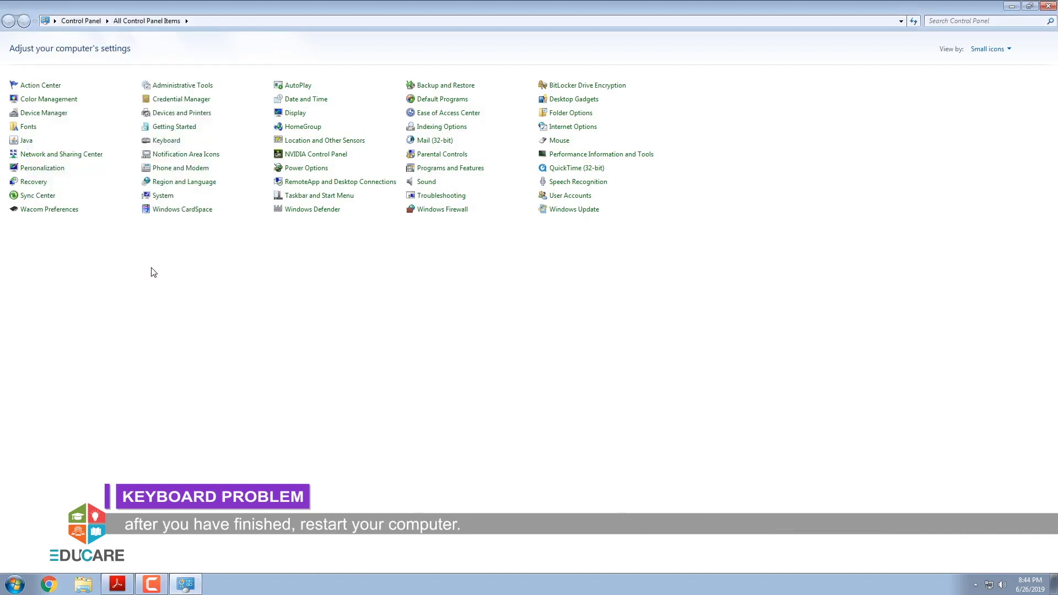
click(1049, 6)
key(super)
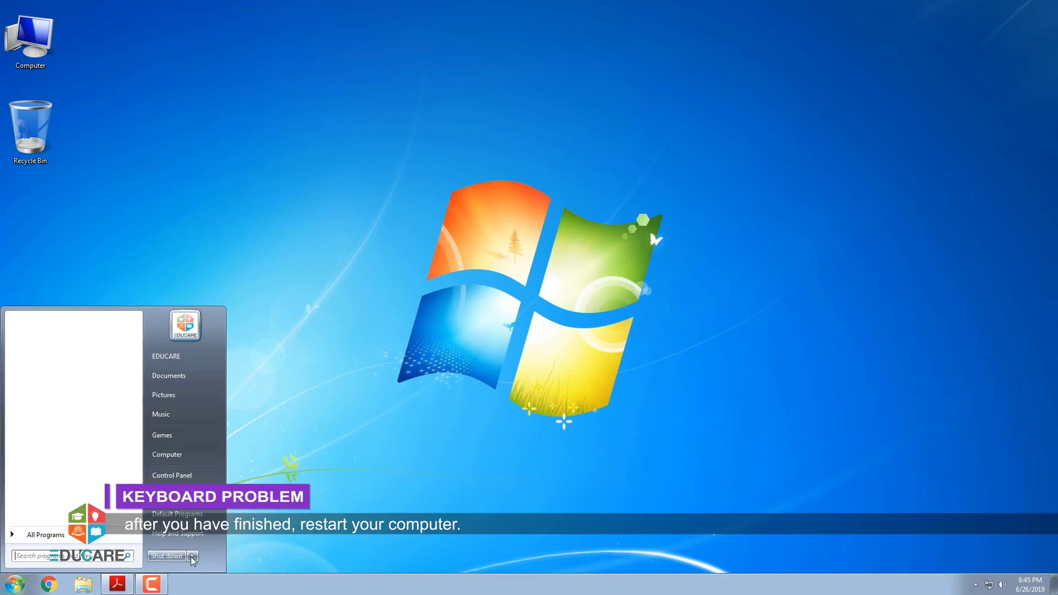
Show the Start menu's Restart, Sleep and Hibernate shut-down choices
click(192, 556)
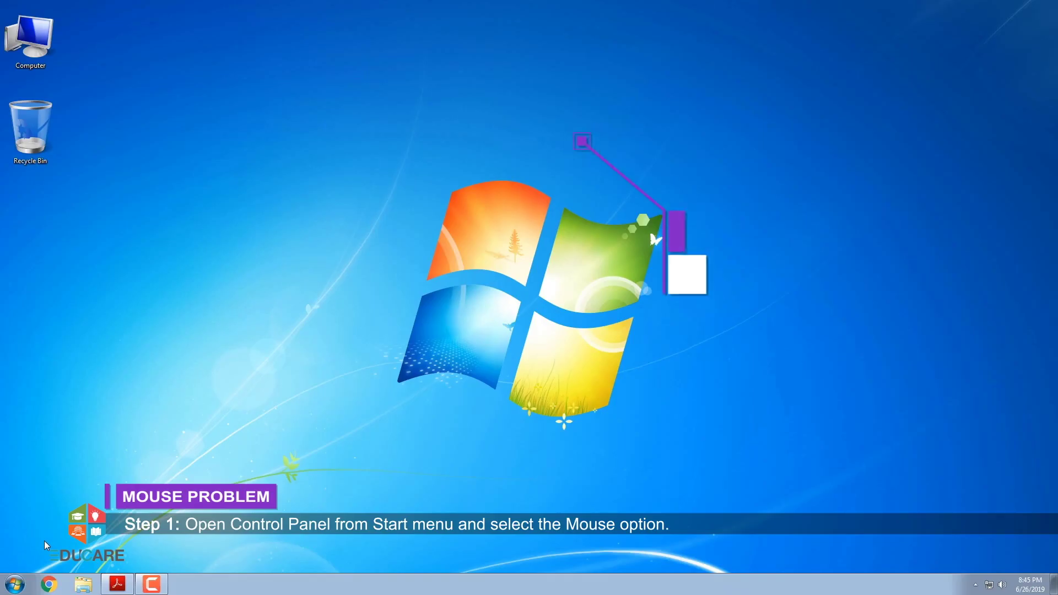
click(15, 584)
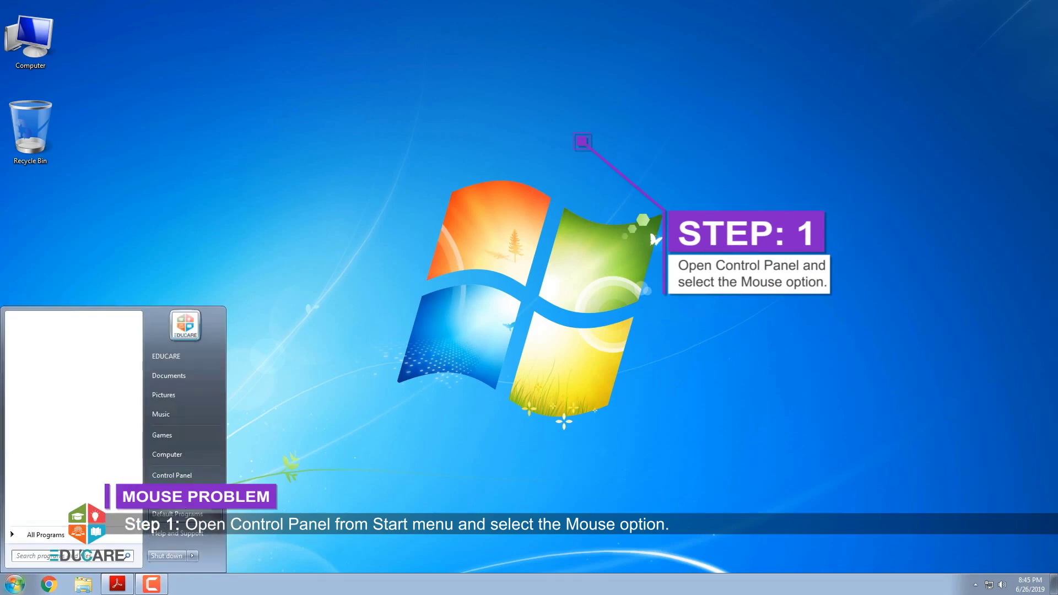
click(186, 475)
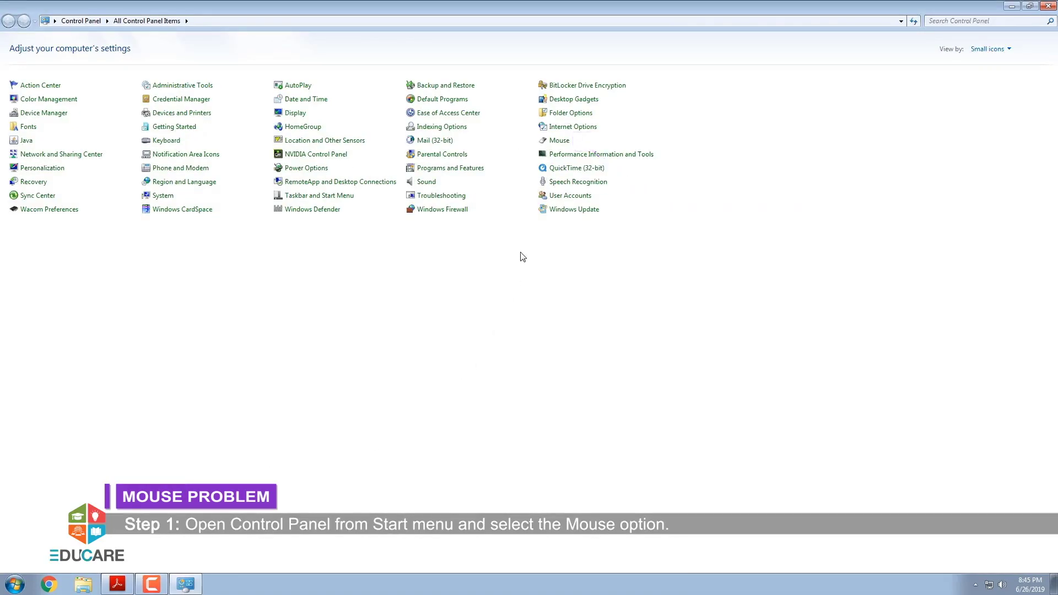
click(557, 141)
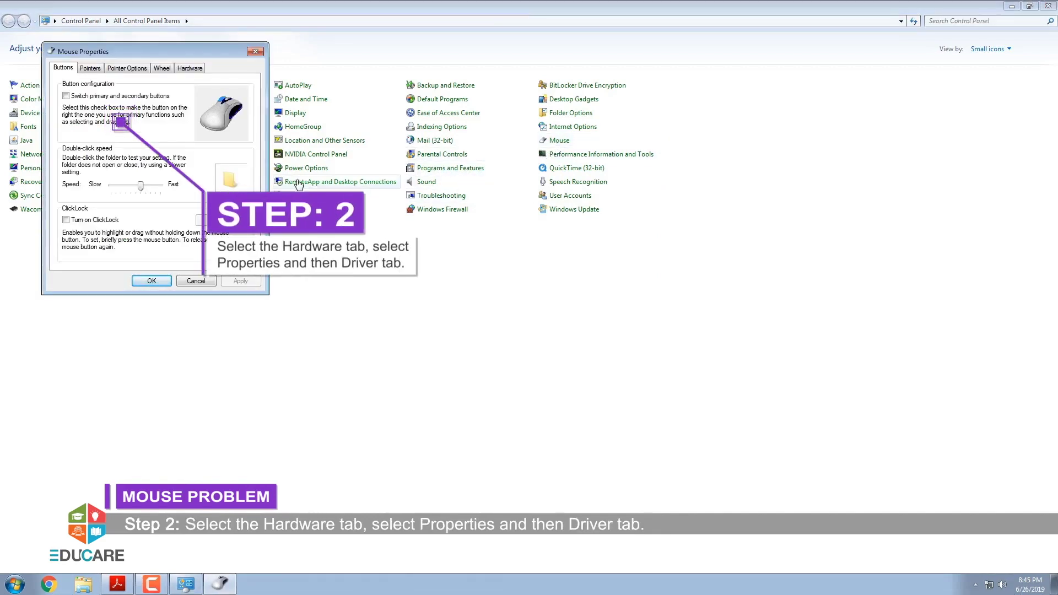
click(193, 70)
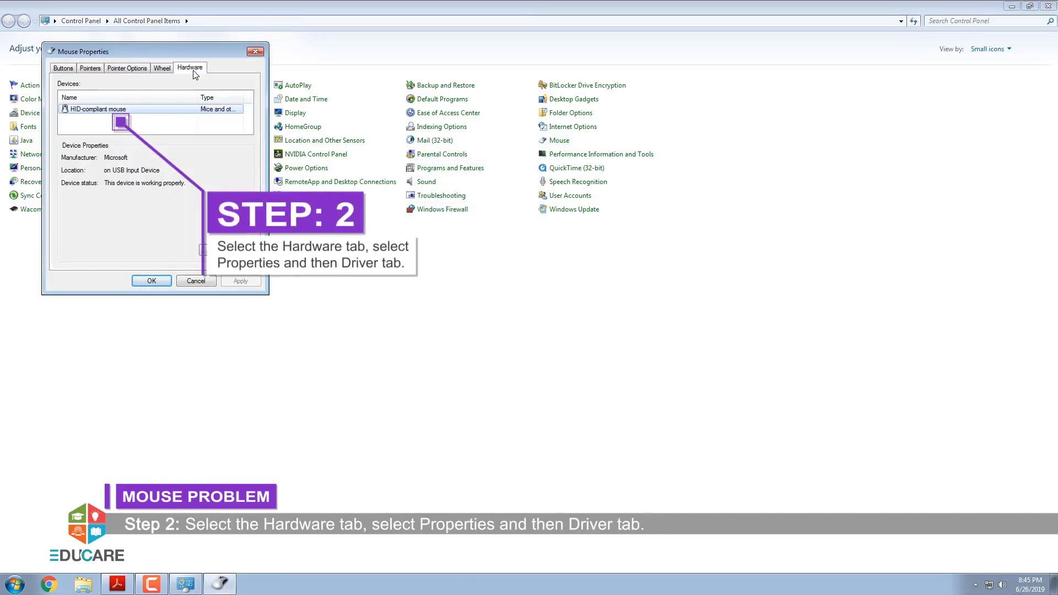
click(226, 250)
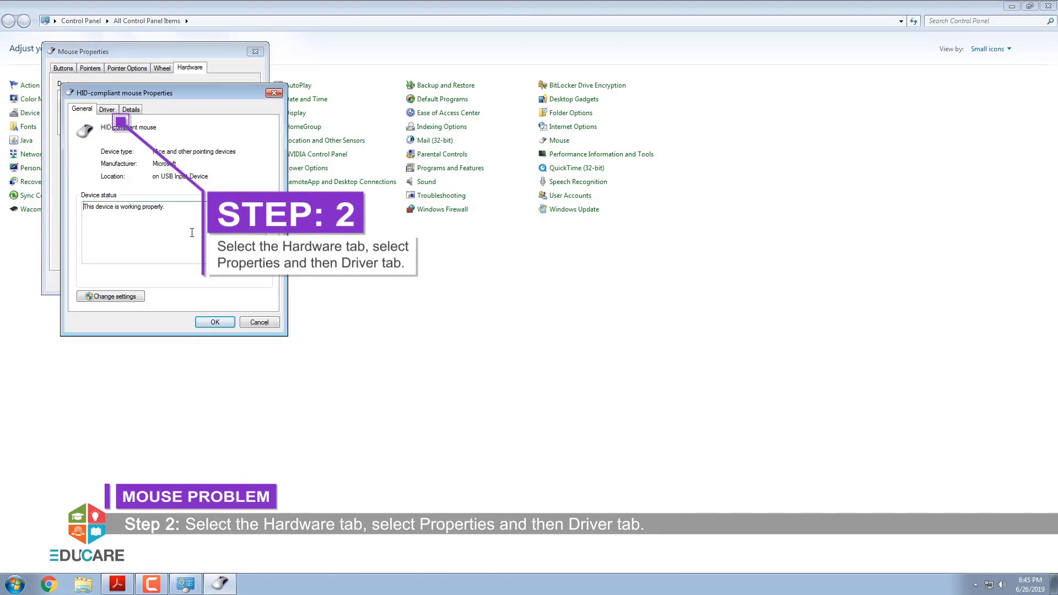
click(107, 109)
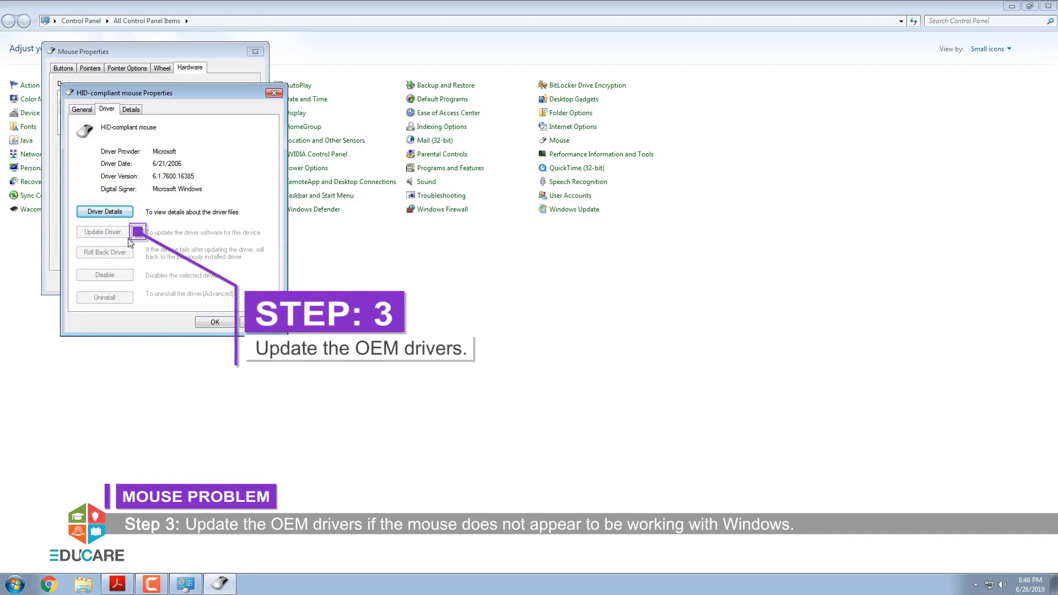
click(211, 324)
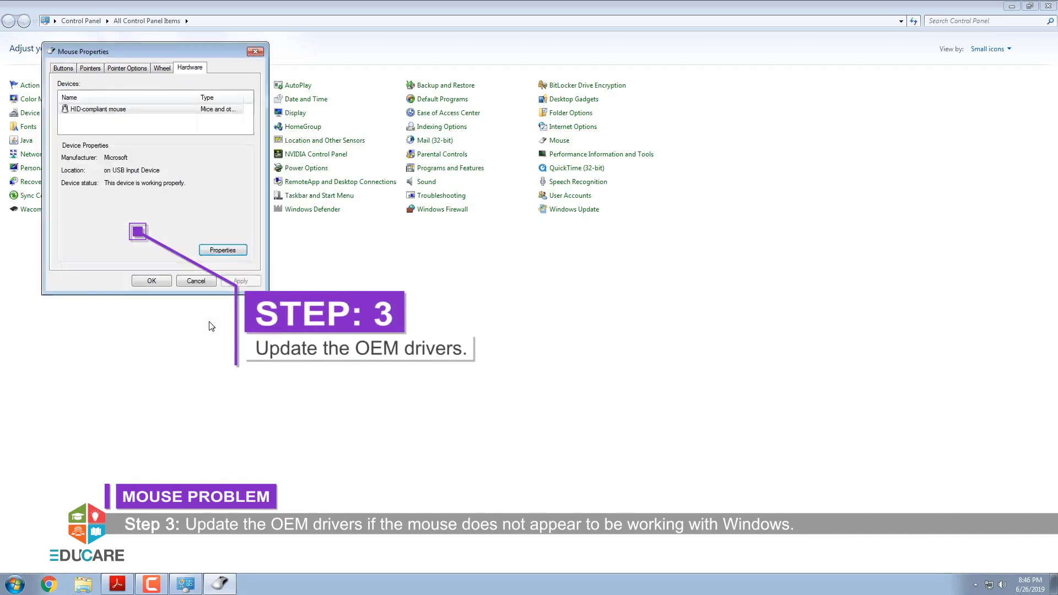
click(157, 282)
click(1047, 6)
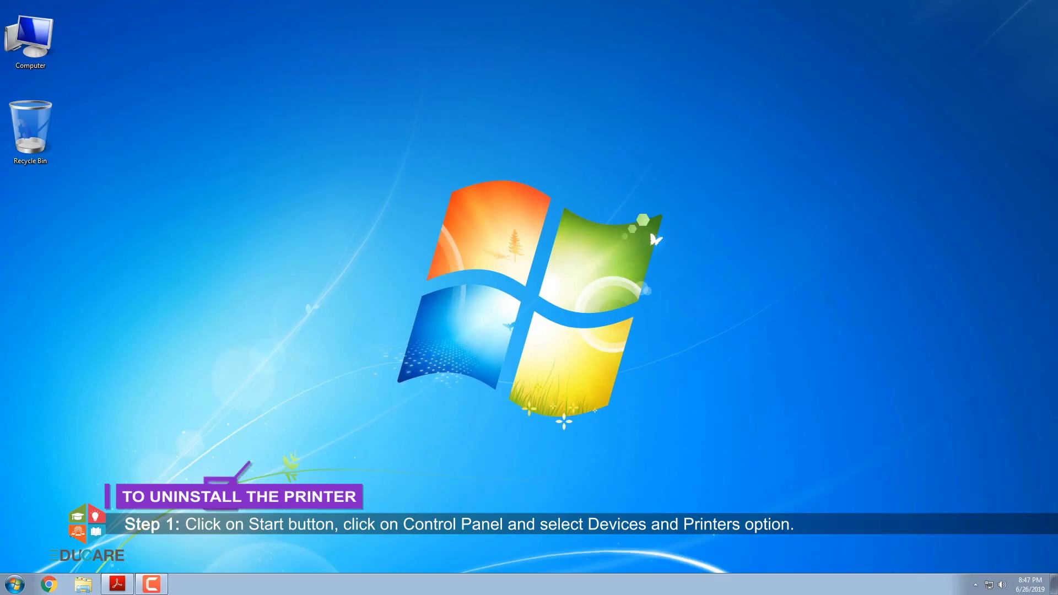
Remove the hp business inkjet 1000 from Devices and Printers and confirm with Yes
click(15, 589)
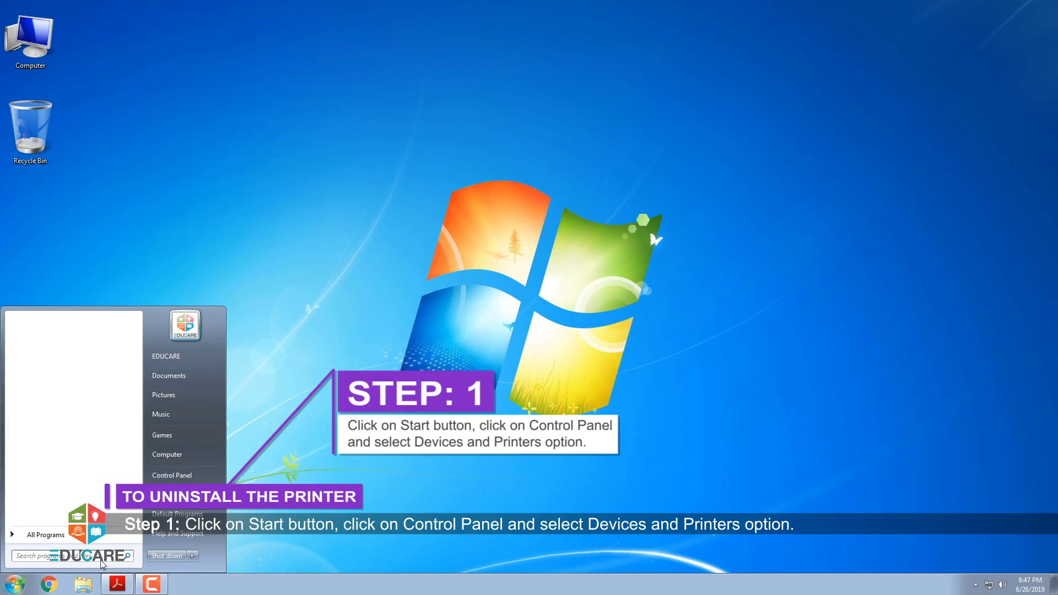
click(176, 494)
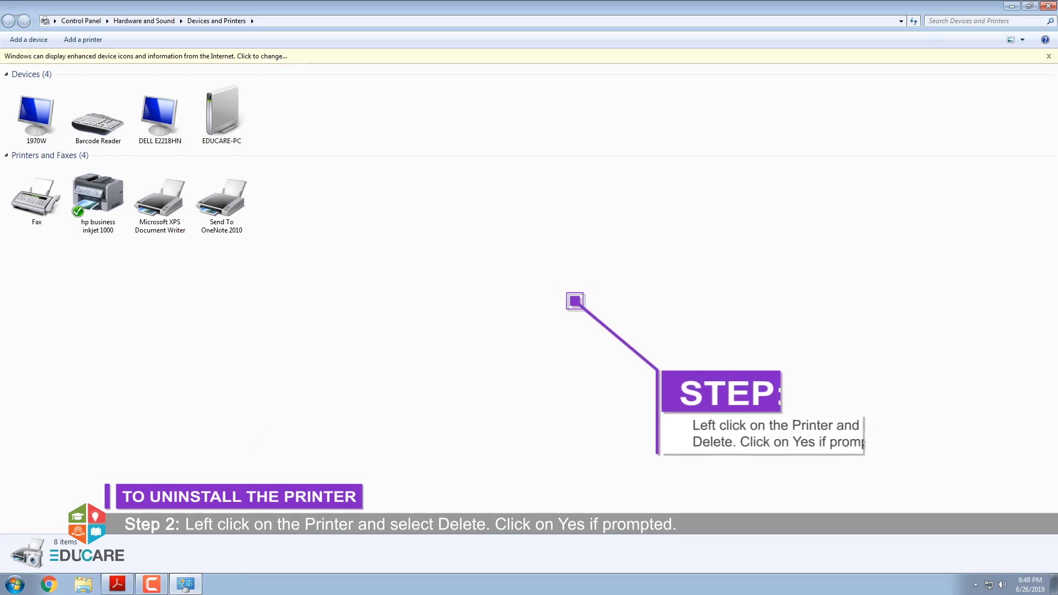
right_click(105, 205)
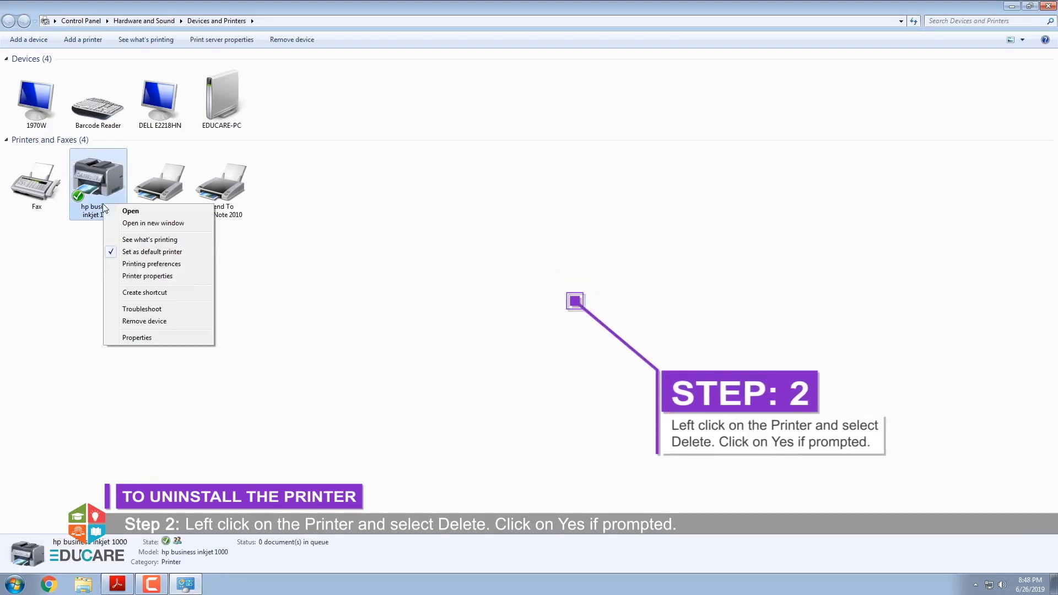
click(142, 322)
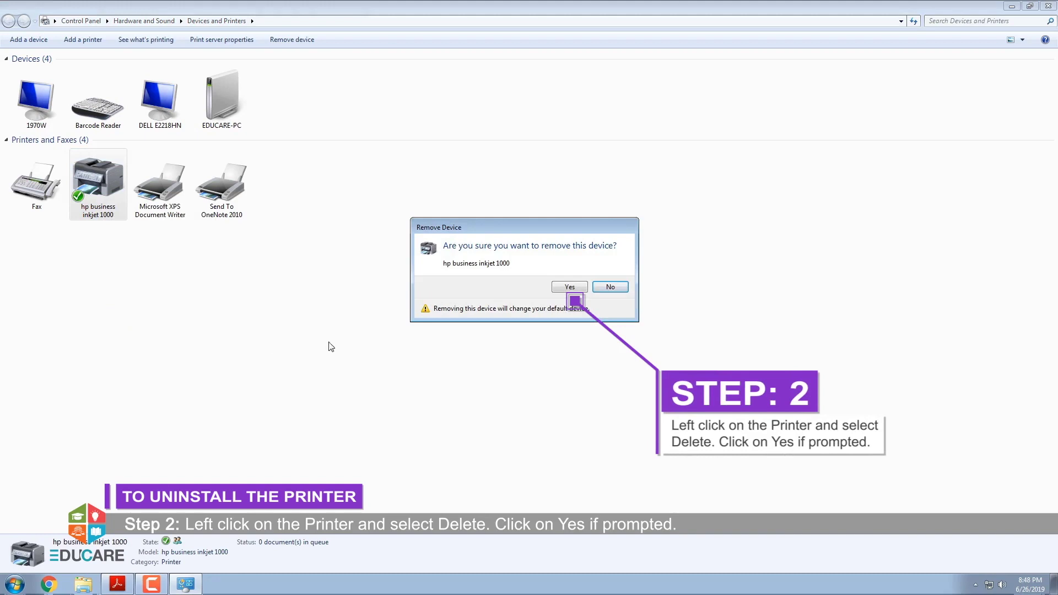
click(568, 287)
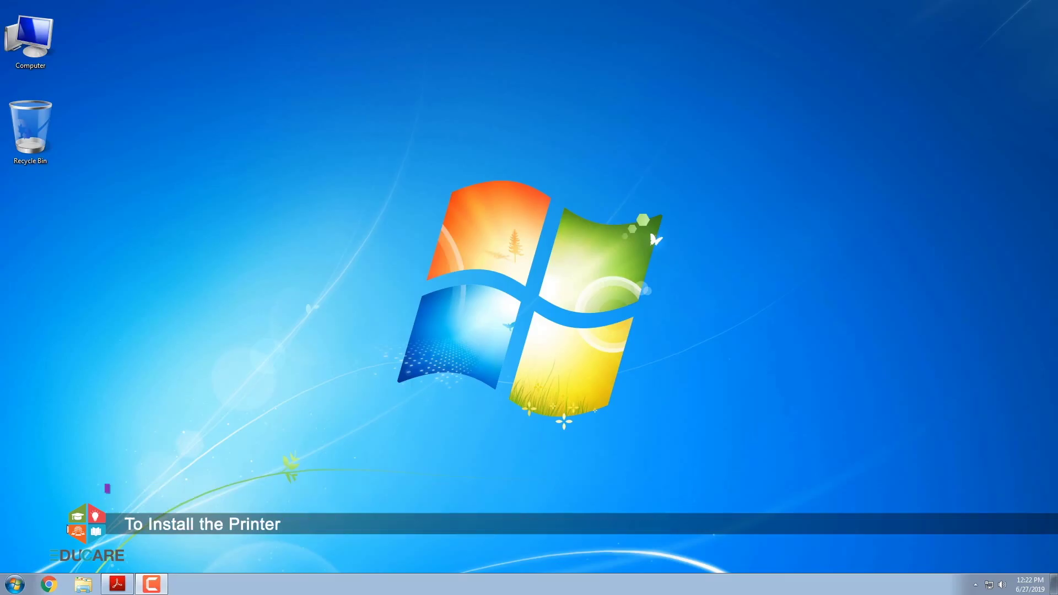
Start adding a local printer from Devices and Printers
click(17, 586)
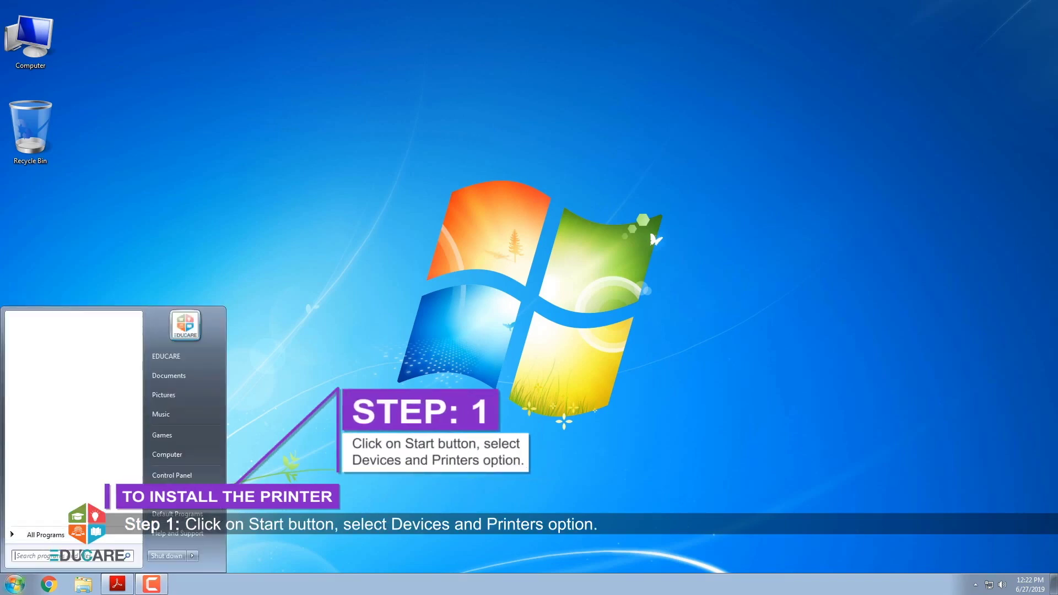
click(176, 494)
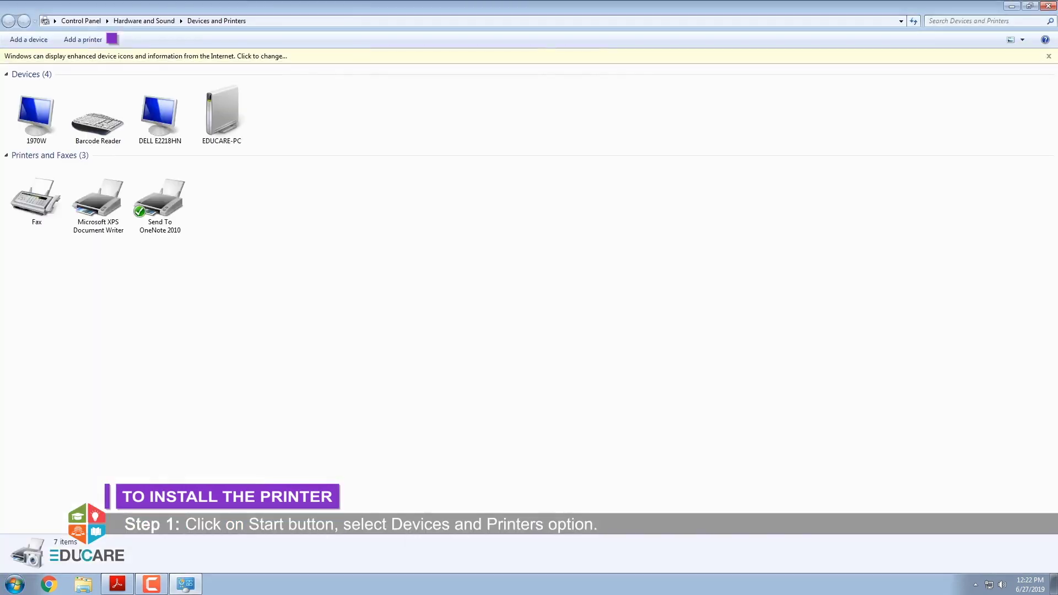
click(83, 40)
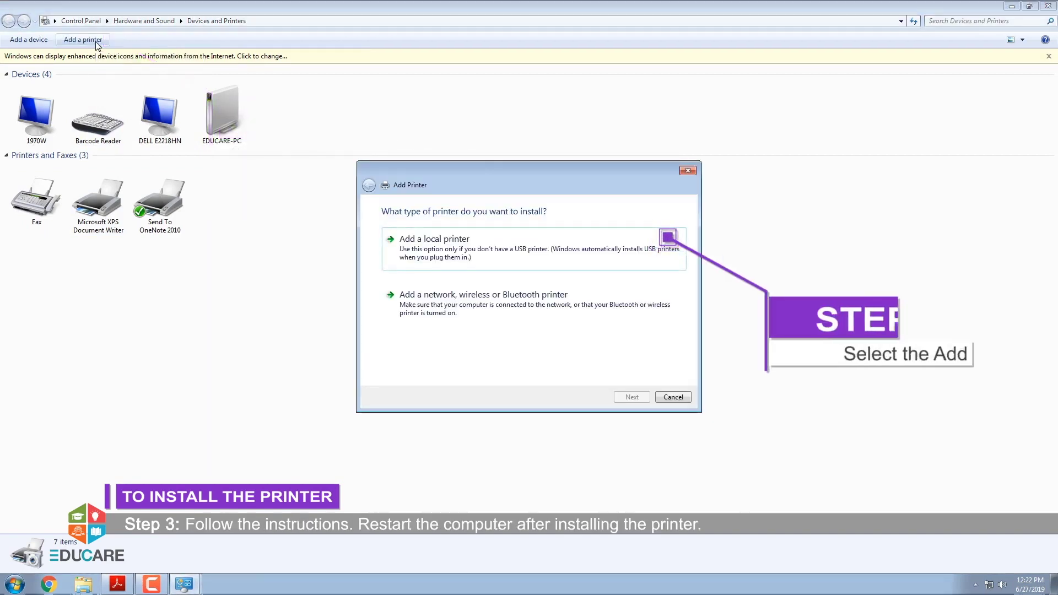
click(588, 242)
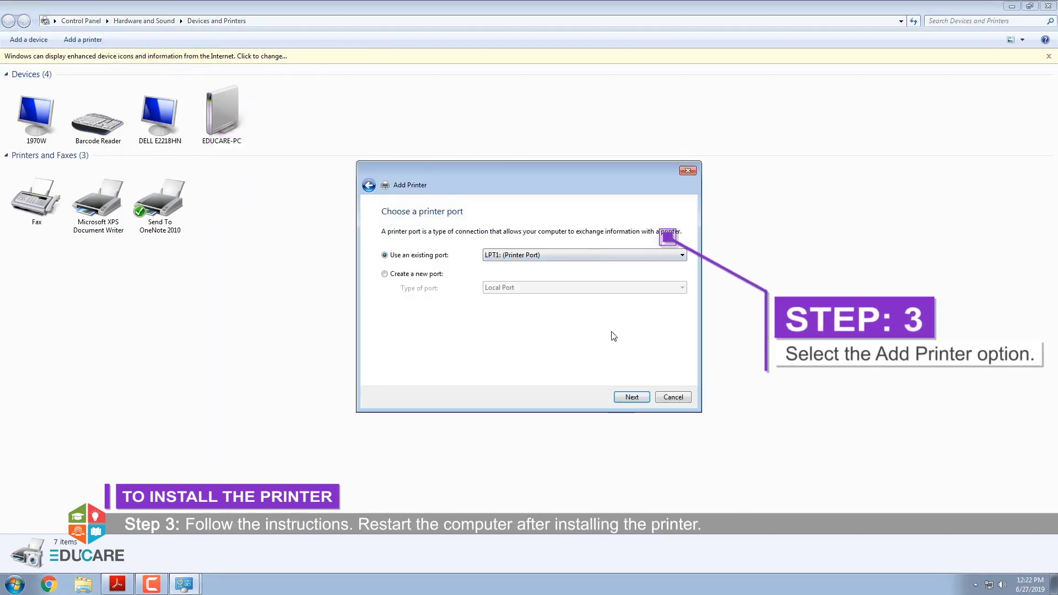
Finish the wizard with default port, driver, name and sharing, then view shut-down choices
click(631, 397)
click(631, 397)
click(631, 397)
click(628, 398)
click(628, 397)
click(628, 397)
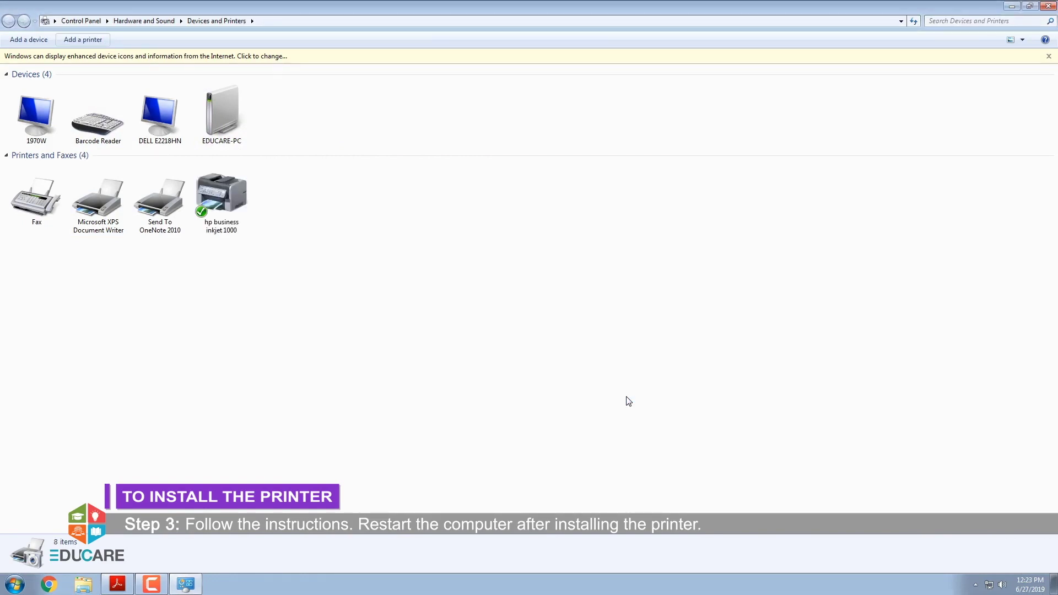
click(14, 585)
click(195, 560)
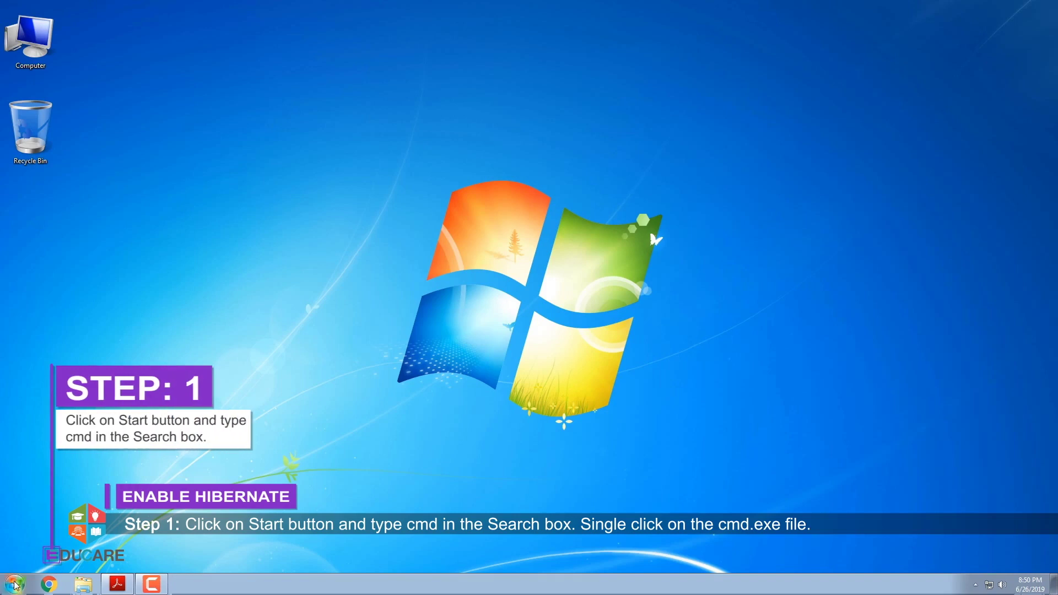
Launch cmd from Start search and run powercfg /hibernate on, which is refused
click(15, 585)
text(cmd)
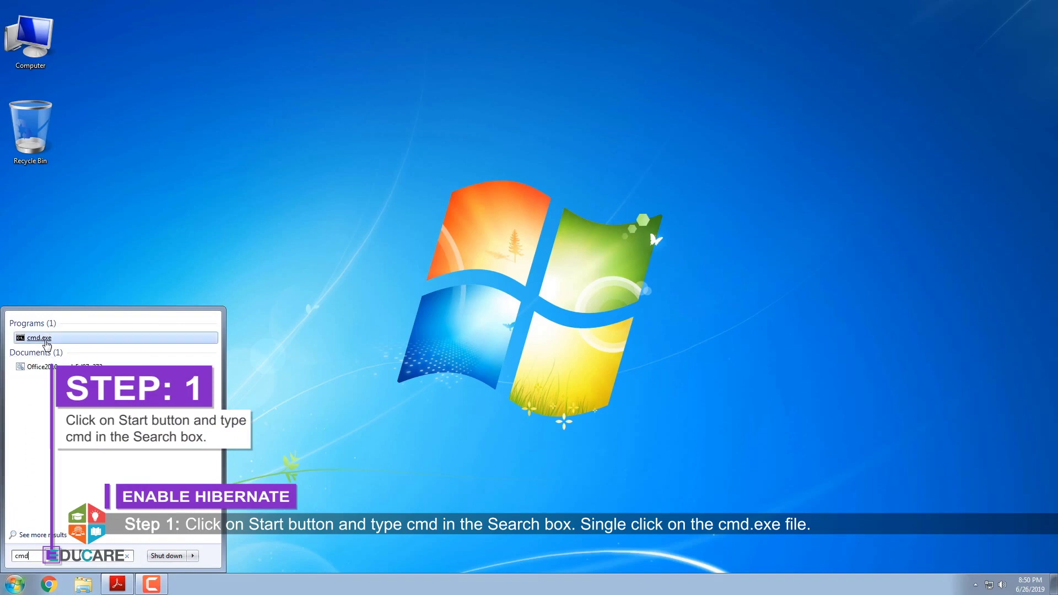
click(46, 342)
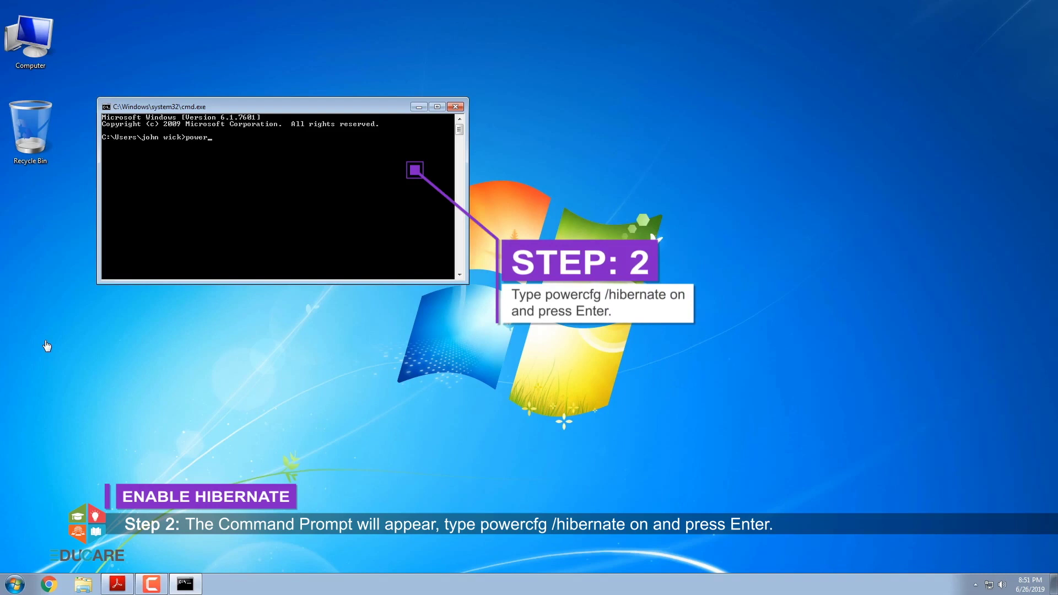
text(powercfg /hibernate on)
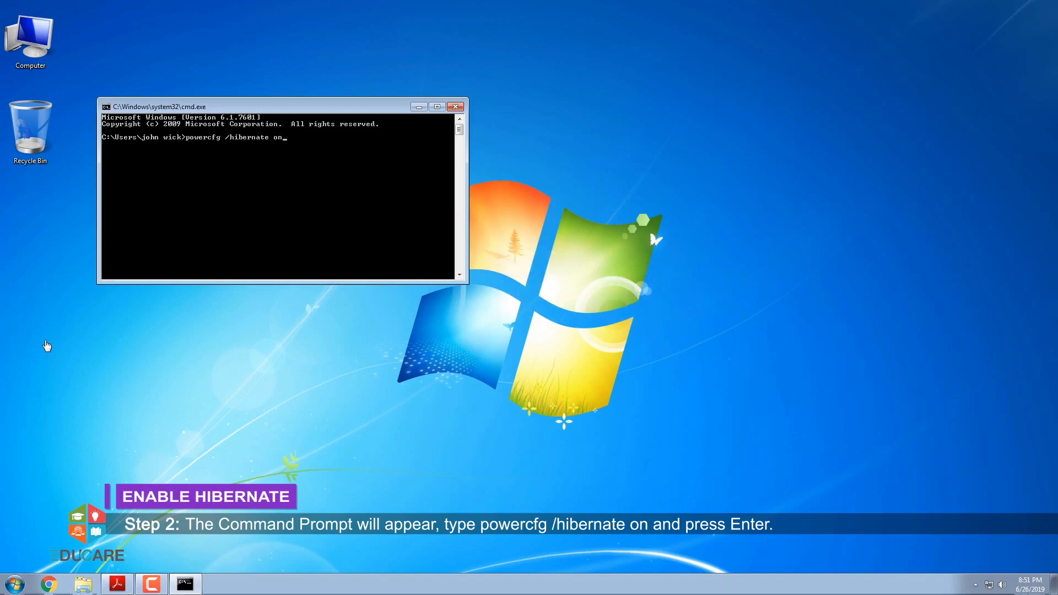
key(Return)
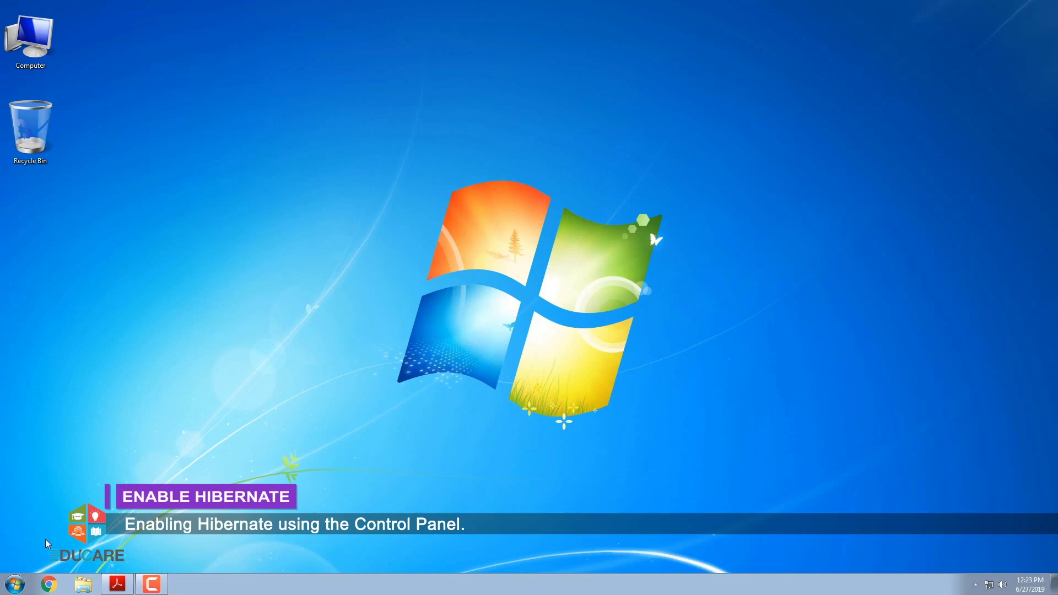
Open the Balanced plan's advanced power settings via Control Panel's Power Options
click(15, 585)
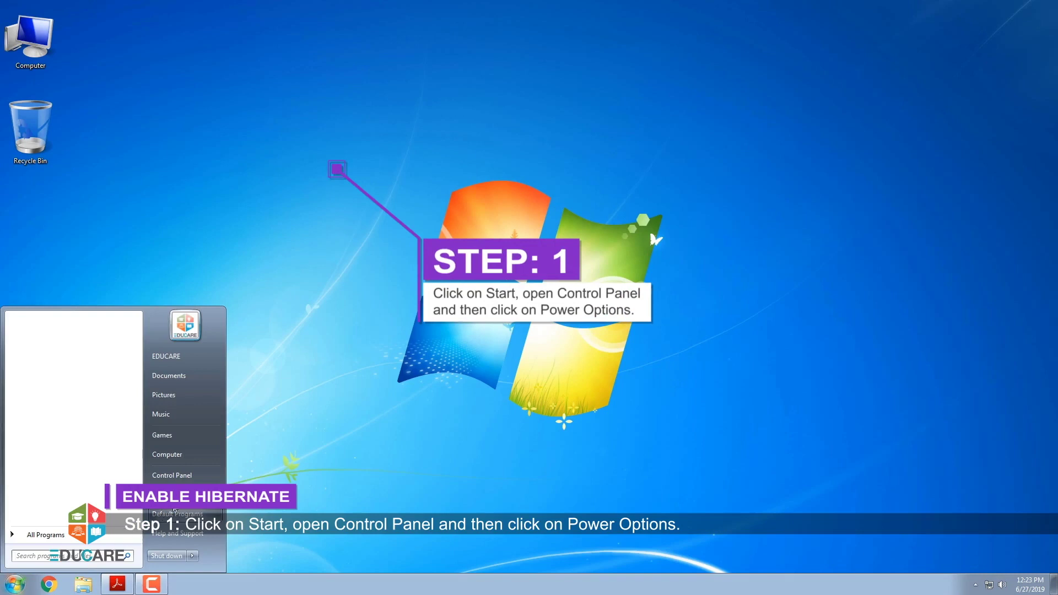
click(186, 477)
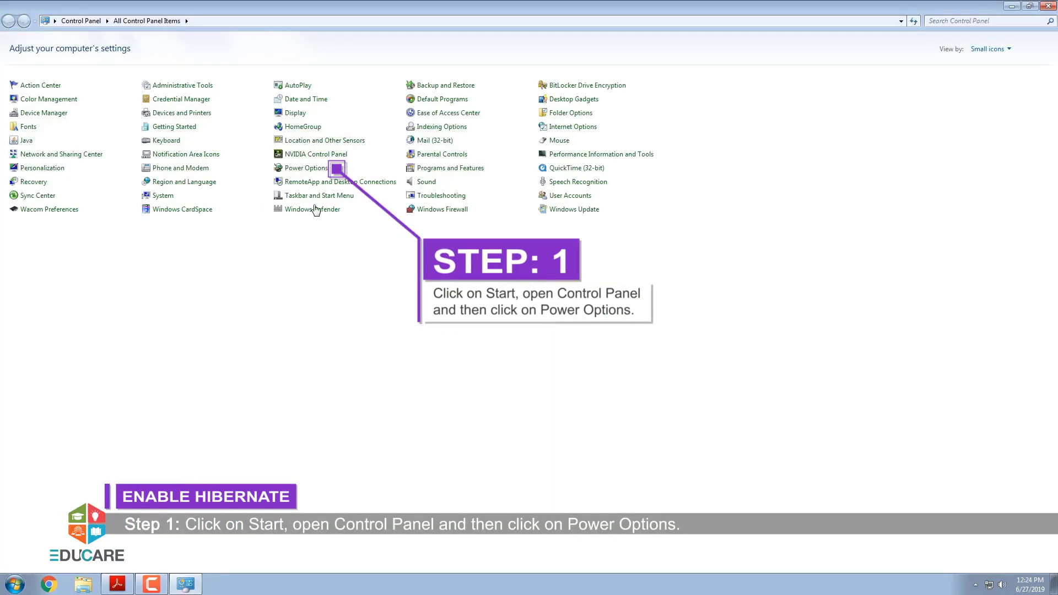
click(313, 169)
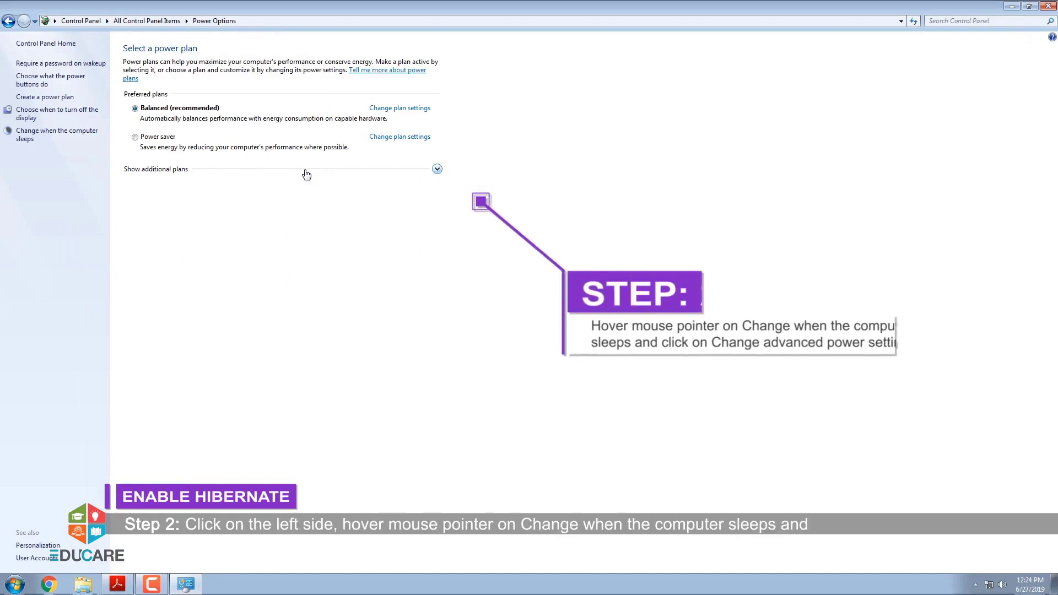
click(65, 137)
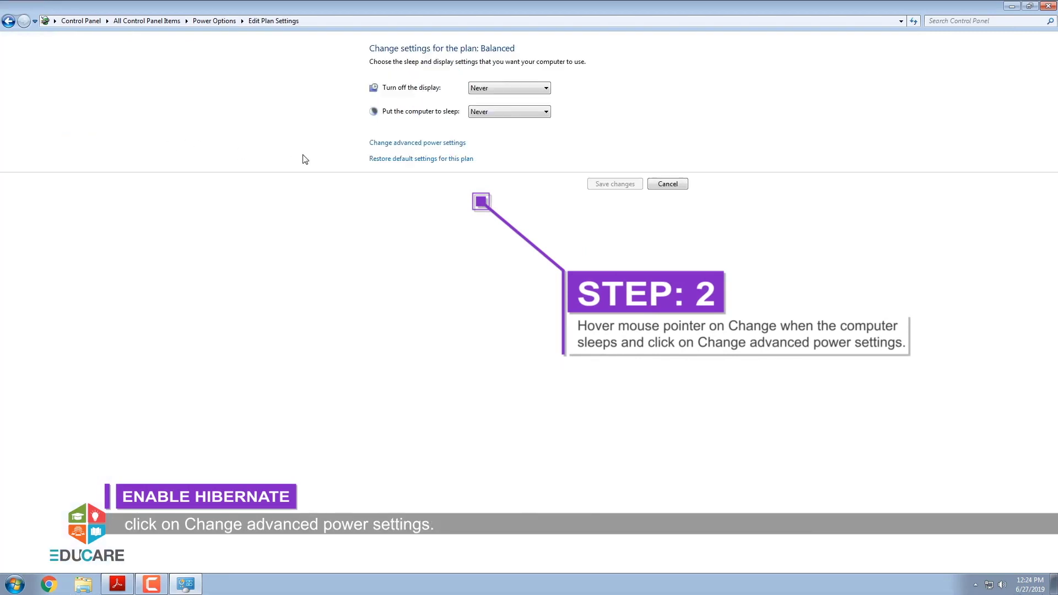
click(405, 143)
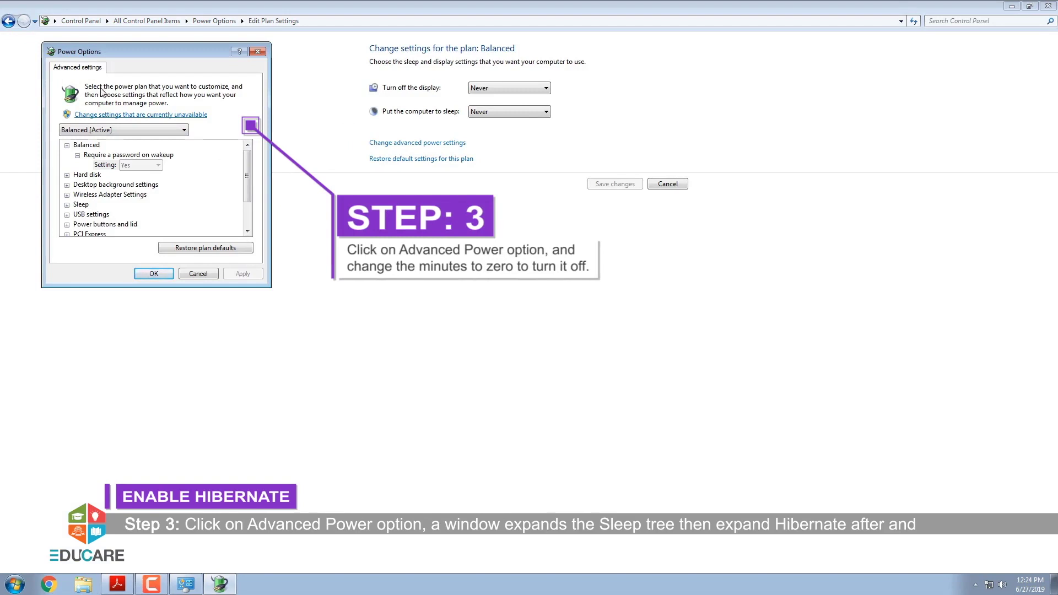
Change Sleep > Hibernate after from 360 to 0 minutes
click(66, 205)
click(77, 214)
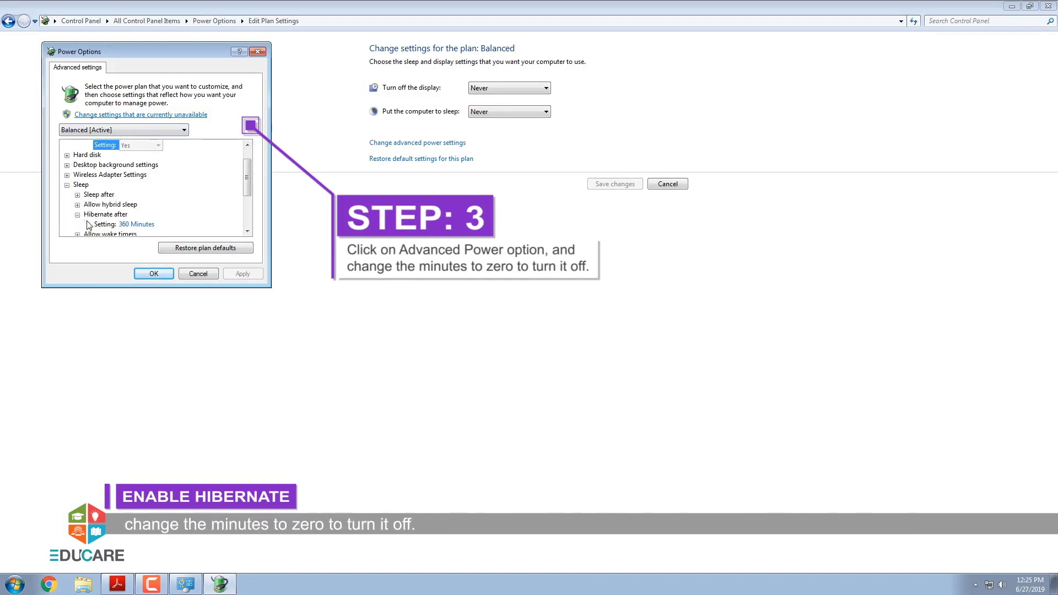
click(128, 225)
double_click(154, 224)
text(0)
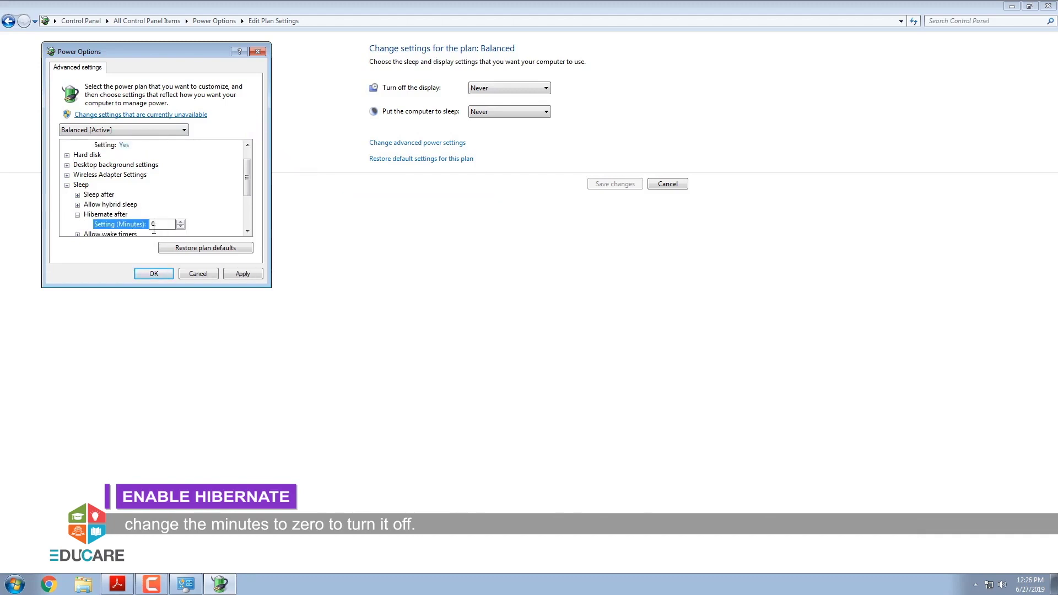
Set Allow hybrid sleep to Off, save, and confirm Hibernate appears among shut-down choices
click(77, 205)
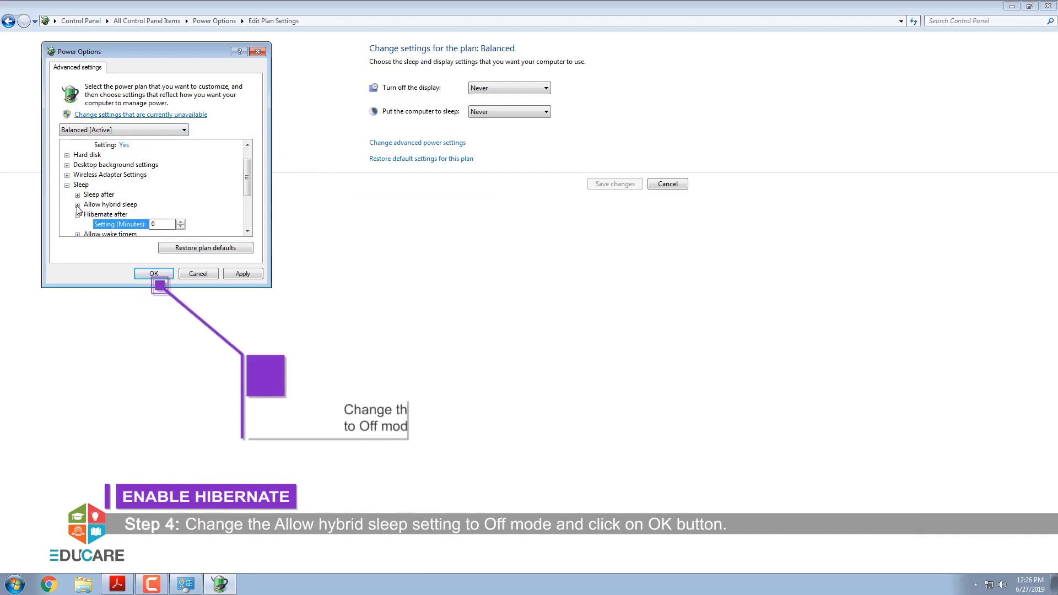
click(123, 215)
click(144, 215)
click(148, 228)
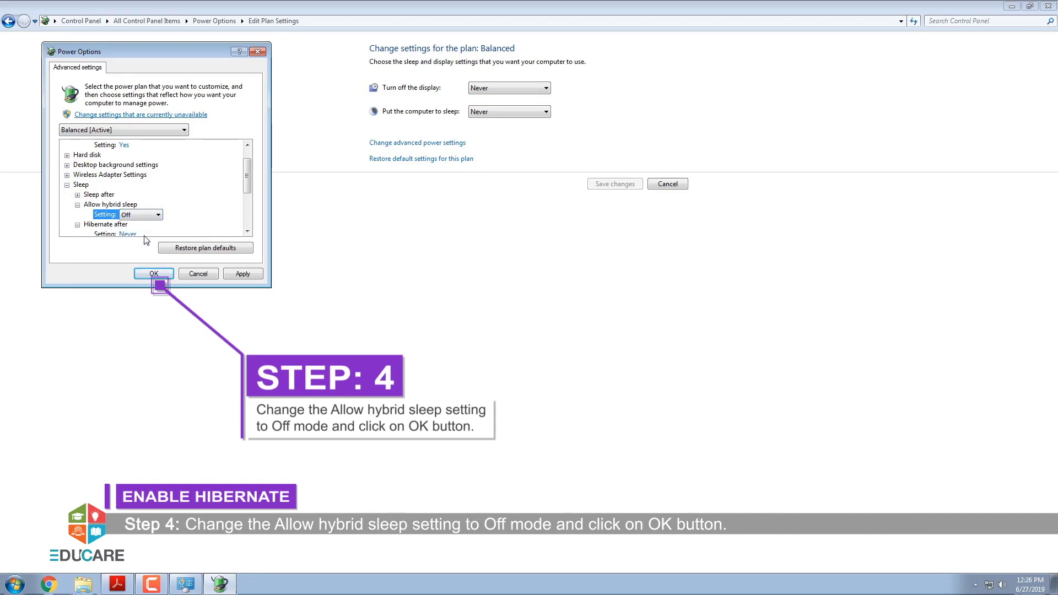
click(154, 275)
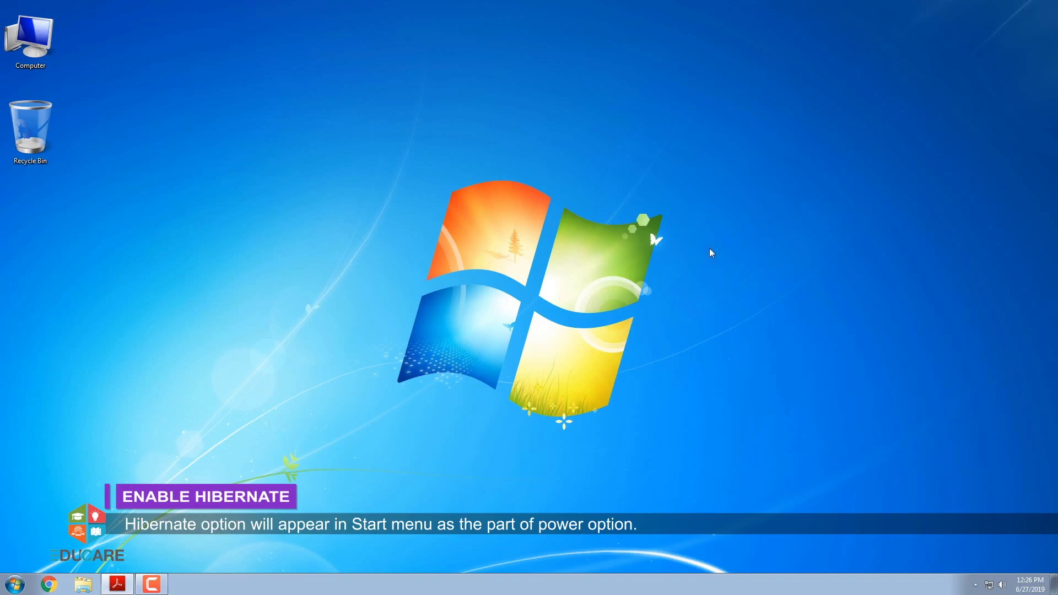
click(15, 584)
click(192, 556)
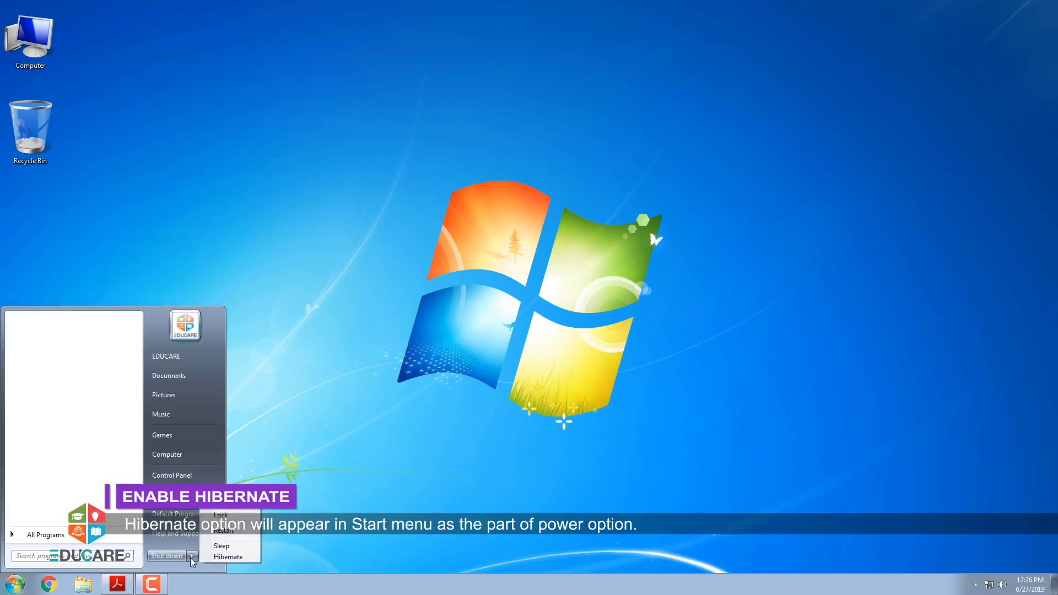